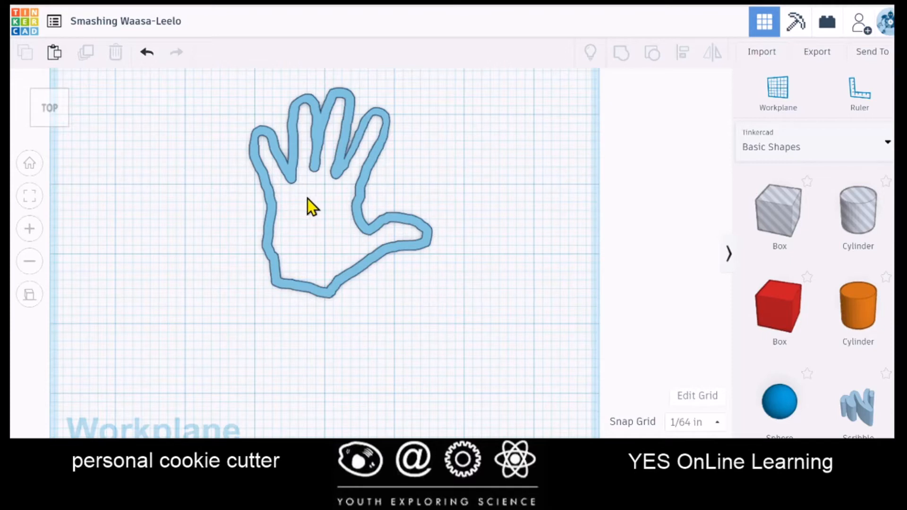
# - Delete the existing hand-shaped scribble from the workplane
pyautogui.click(366, 226)
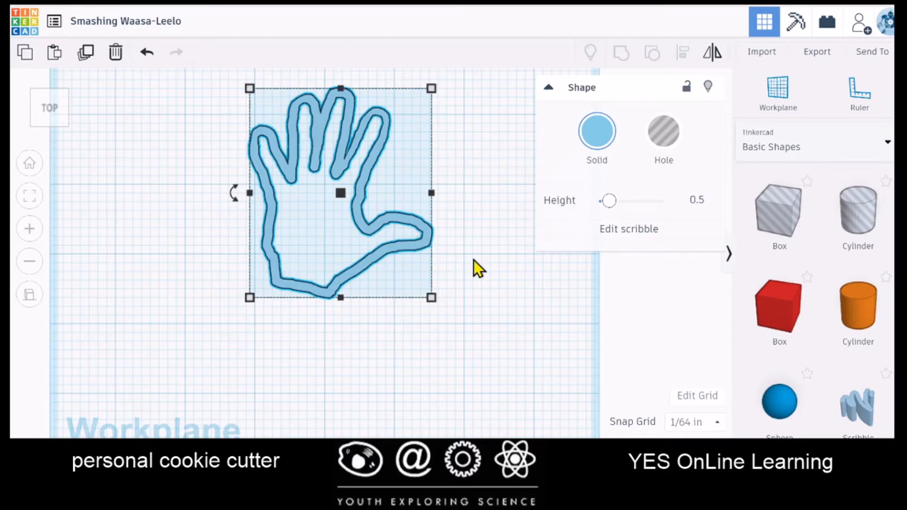
pyautogui.click(476, 234)
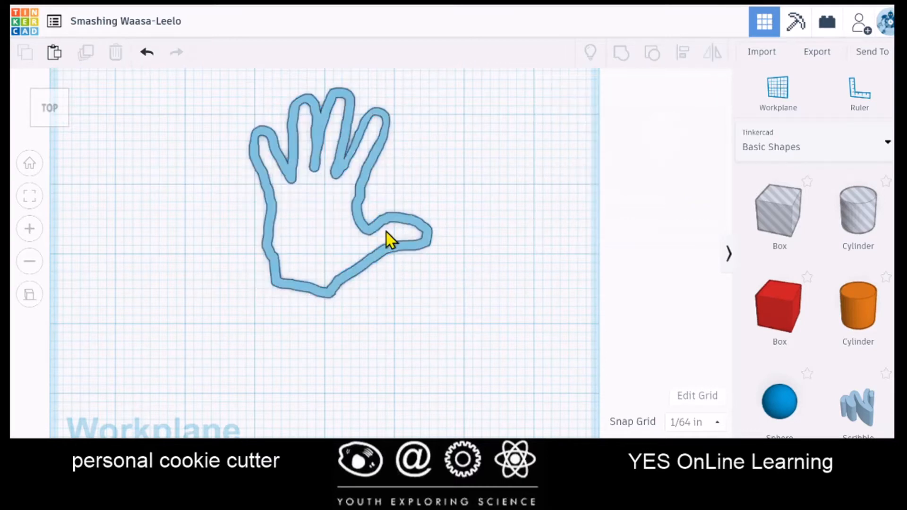
pyautogui.click(364, 222)
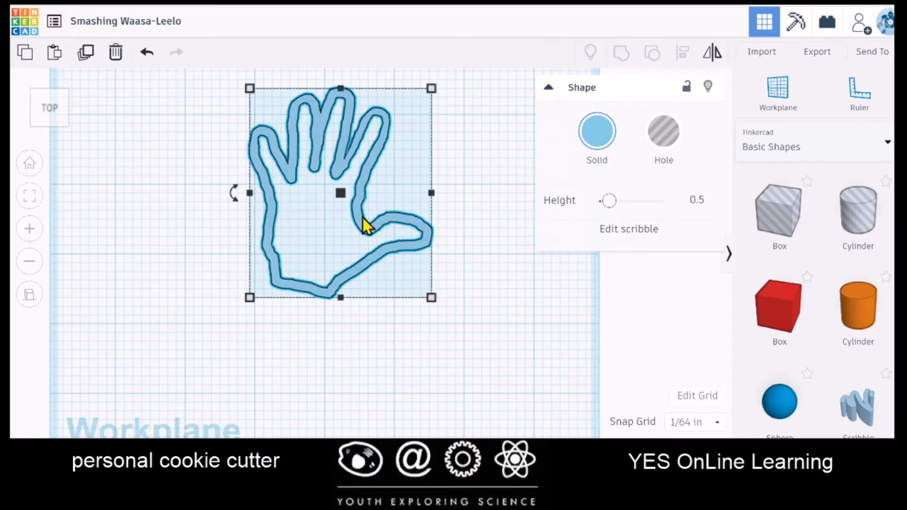
pyautogui.press('Delete')
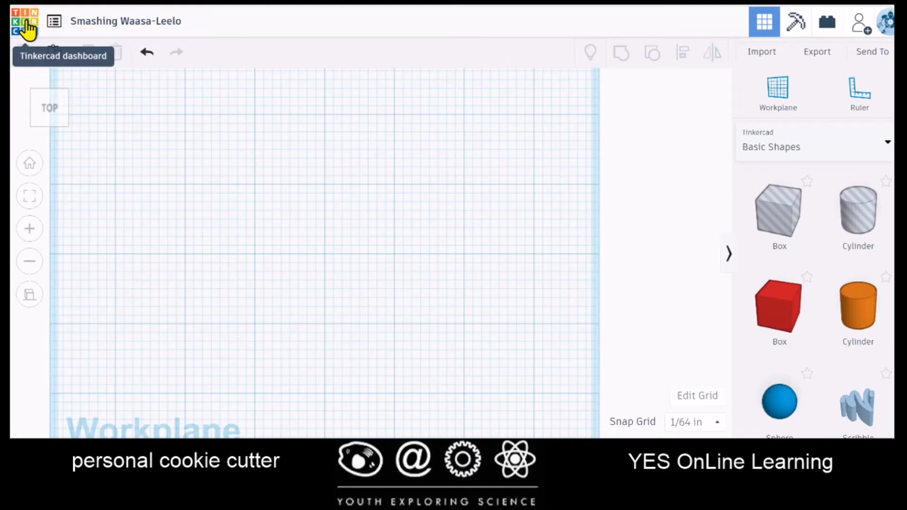
# - Rename the design with the maker's first name in the possessive, followed by "Hand"
pyautogui.click(118, 26)
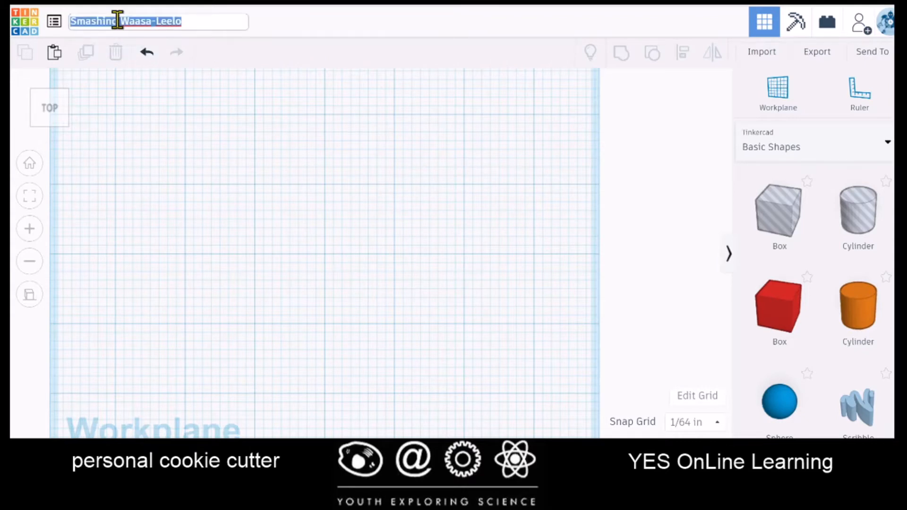
pyautogui.write('Bill')
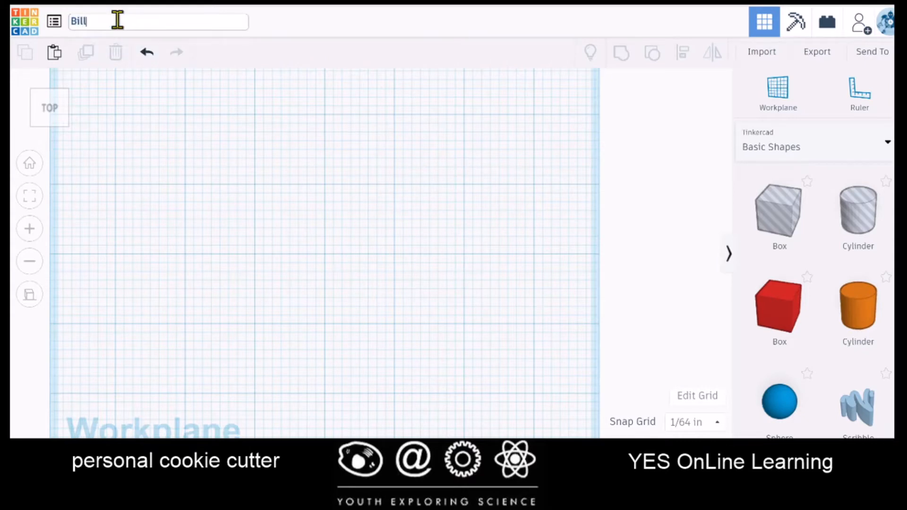
pyautogui.write("'s Hand")
pyautogui.press('Return')
# - View the empty workplane from the front, below and top, and compare perspective with flat orthographic projection
pyautogui.click(49, 131)
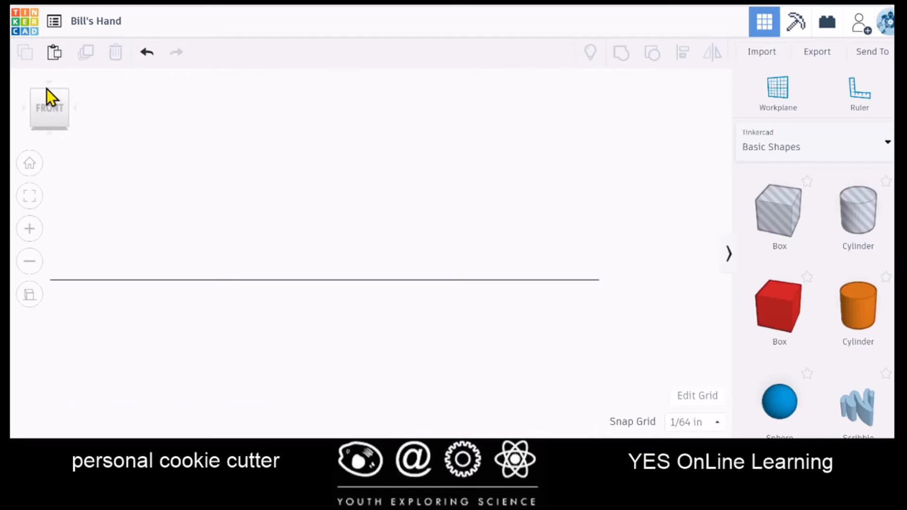
pyautogui.click(46, 124)
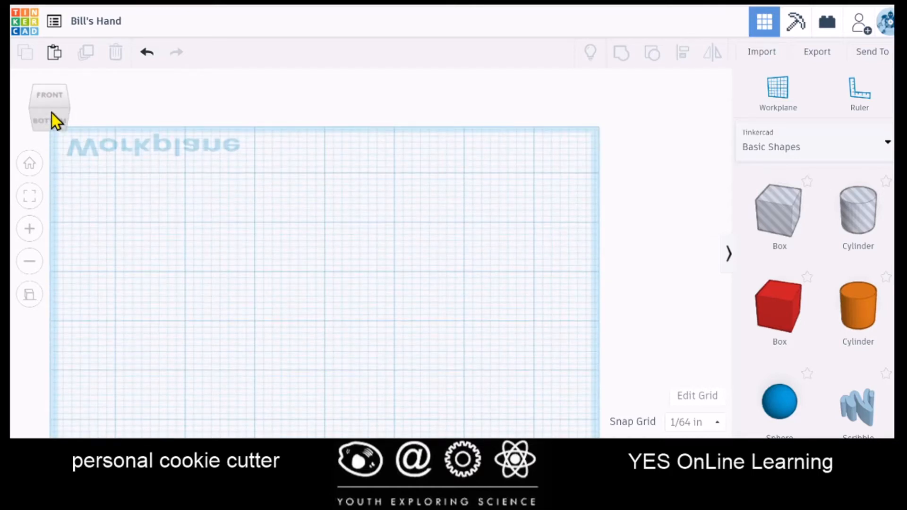
pyautogui.moveTo(50, 95); pyautogui.dragTo(48, 126)
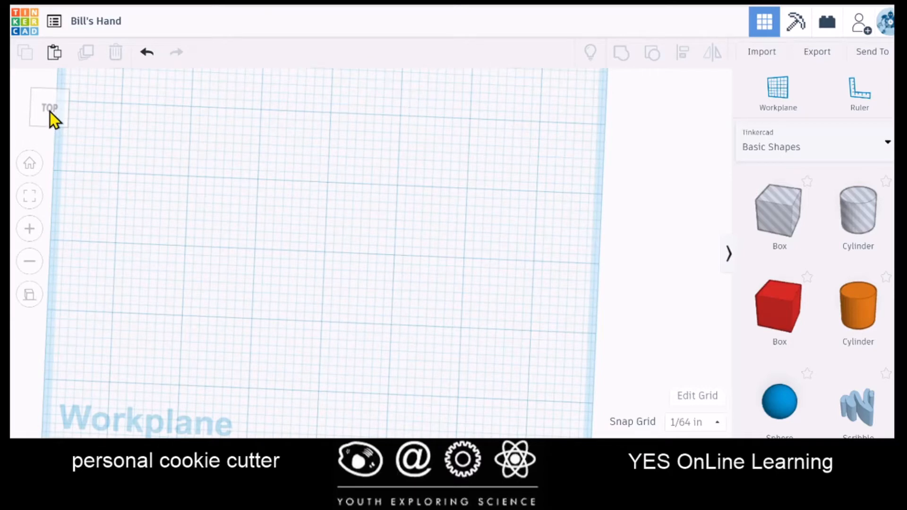
pyautogui.click(50, 112)
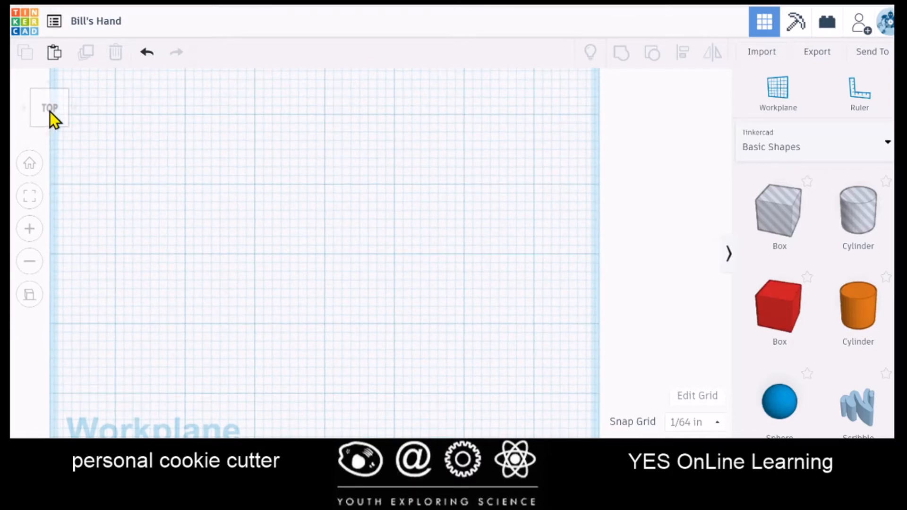
pyautogui.click(30, 296)
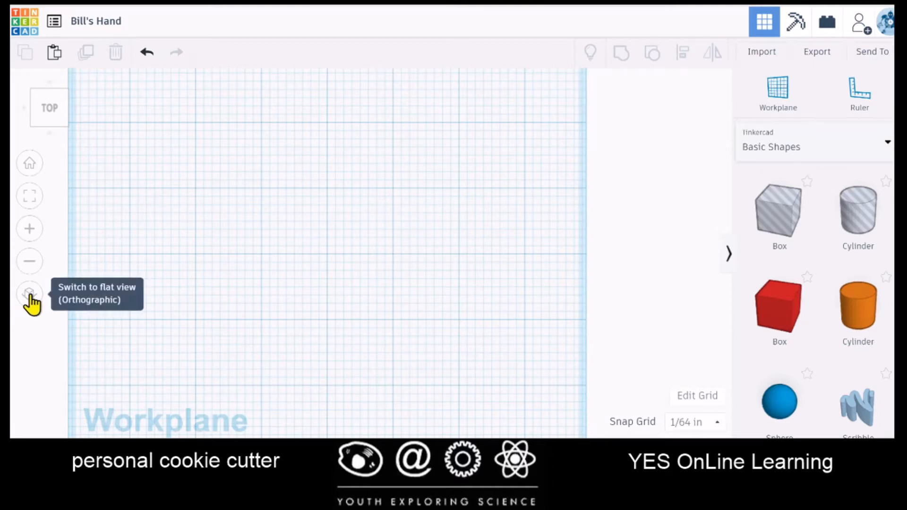
pyautogui.click(30, 295)
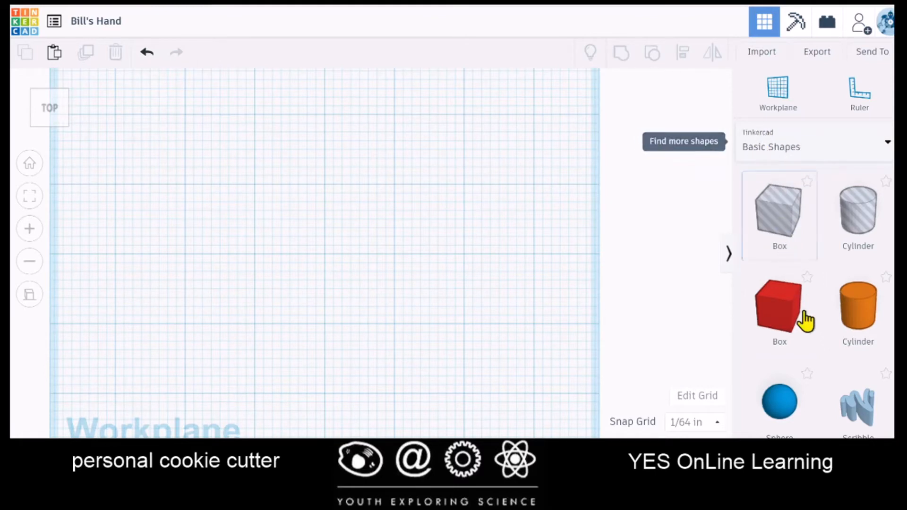
# - Place a Scribble shape from the Basic Shapes onto the workplane
pyautogui.scroll(-2, 833, 386)
pyautogui.scroll(-1, 835, 389)
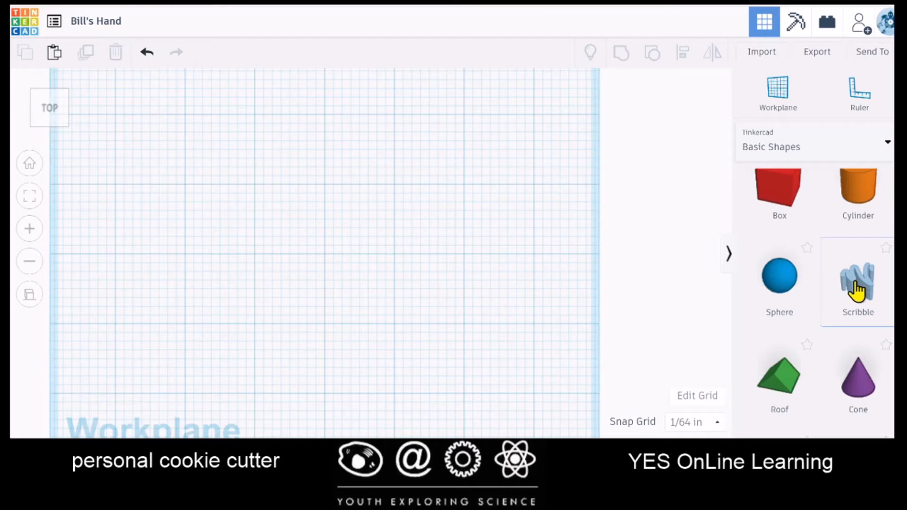
pyautogui.moveTo(857, 289)
pyautogui.mouseDown()
pyautogui.moveTo(394, 265)
pyautogui.moveTo(313, 246)
pyautogui.mouseUp()
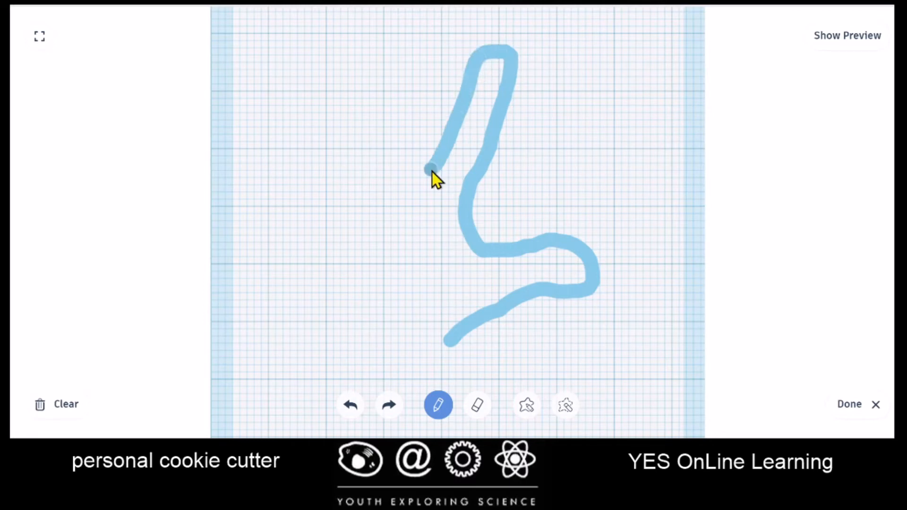
# - Draw a closed freehand outline of an open hand with thumb and four fingers, joining the line at the wrist
pyautogui.moveTo(432, 171); pyautogui.dragTo(433, 73)
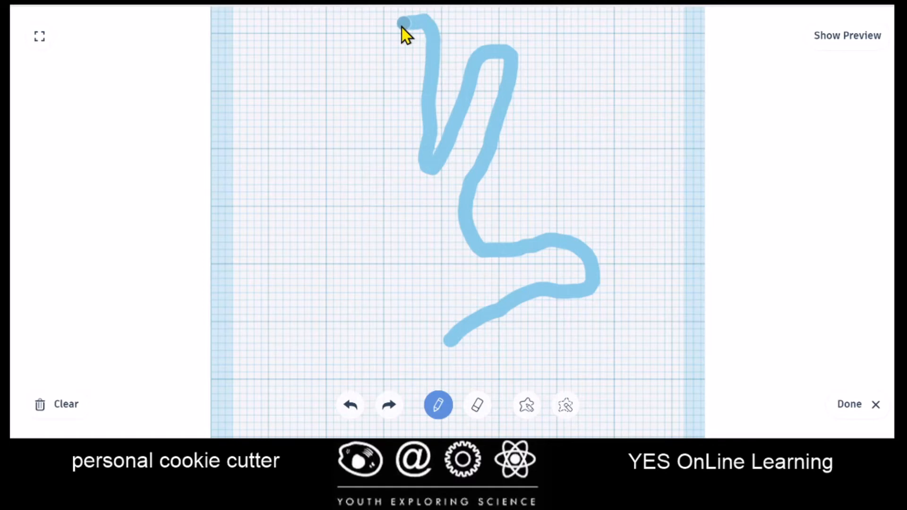
pyautogui.moveTo(402, 27); pyautogui.dragTo(392, 148)
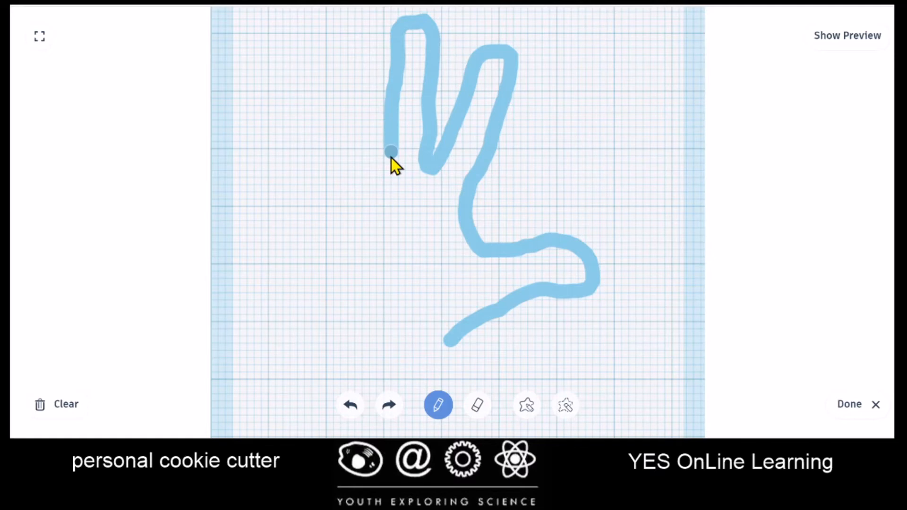
pyautogui.moveTo(391, 158); pyautogui.dragTo(375, 59)
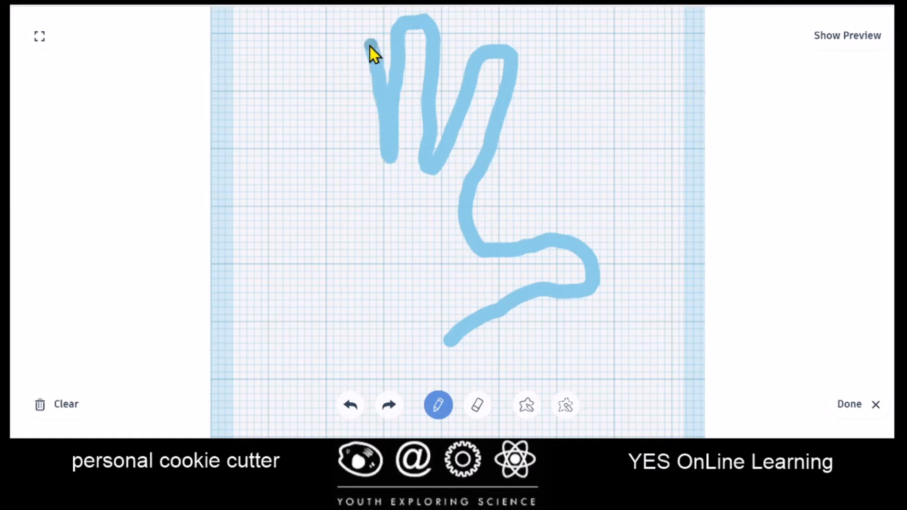
pyautogui.moveTo(344, 50); pyautogui.dragTo(342, 49)
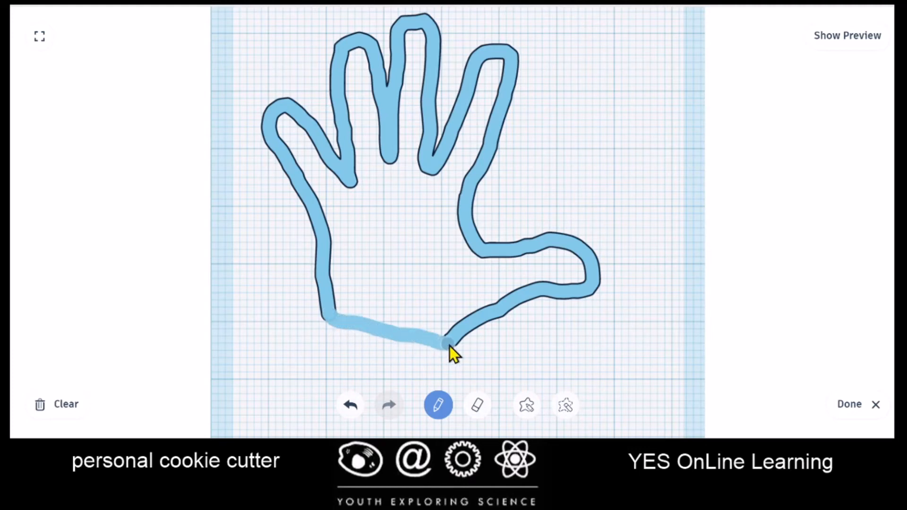
pyautogui.moveTo(451, 346); pyautogui.dragTo(449, 346)
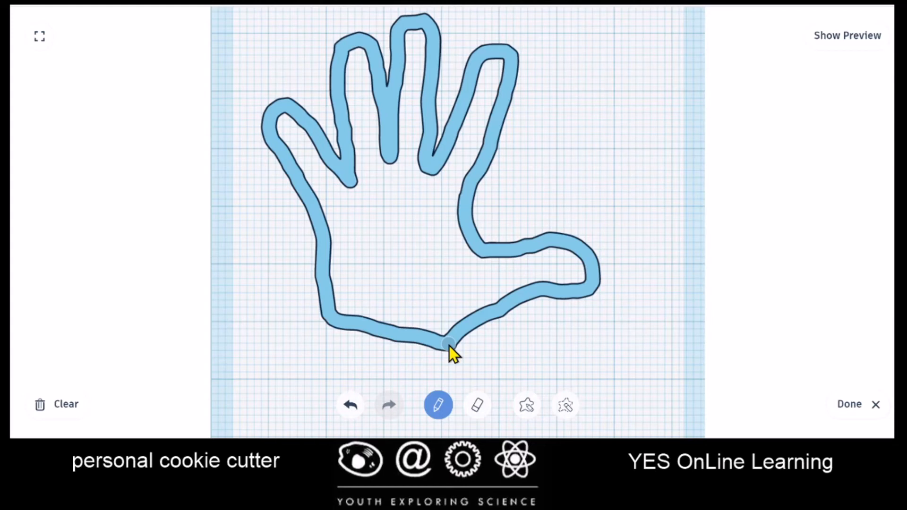
# - Erase excess thickness along the inner edges of the fingertips and the thumb in the hand outline
pyautogui.click(476, 406)
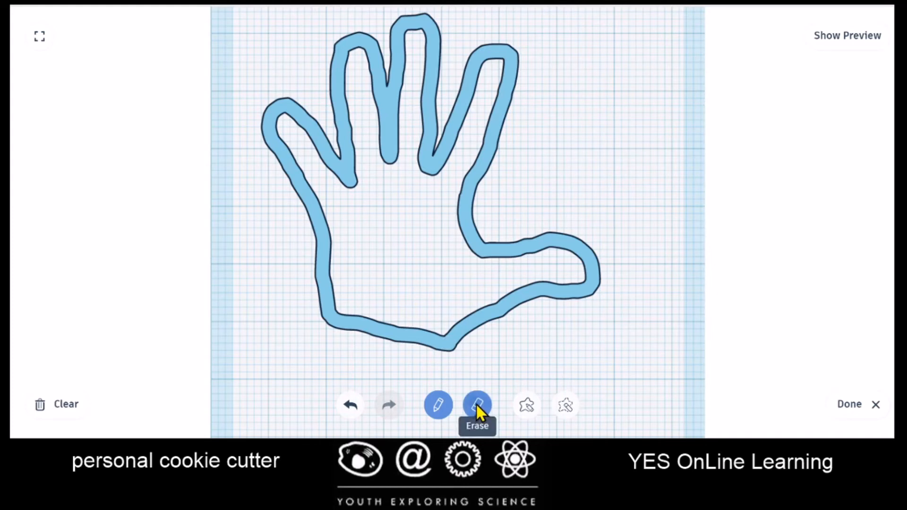
pyautogui.click(476, 406)
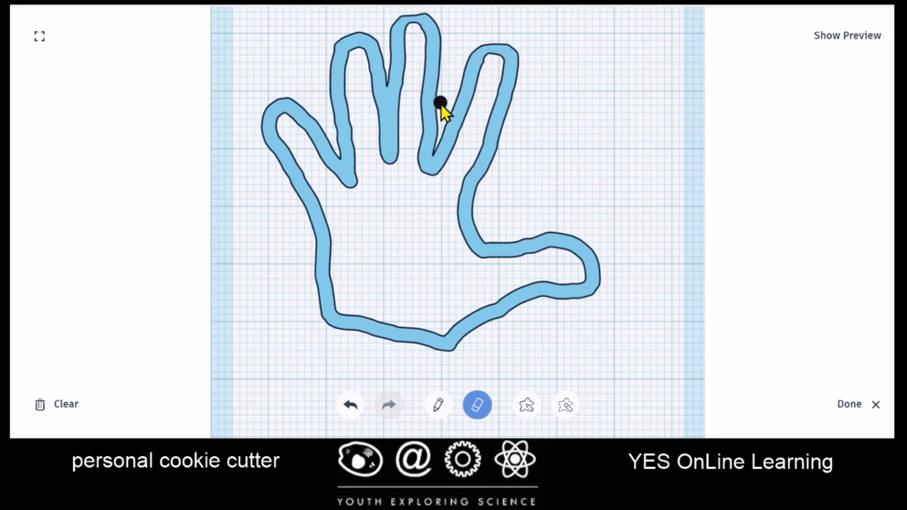
pyautogui.click(531, 259)
# - Redraw along the inner edge of the thumb to thicken its outline
pyautogui.click(437, 405)
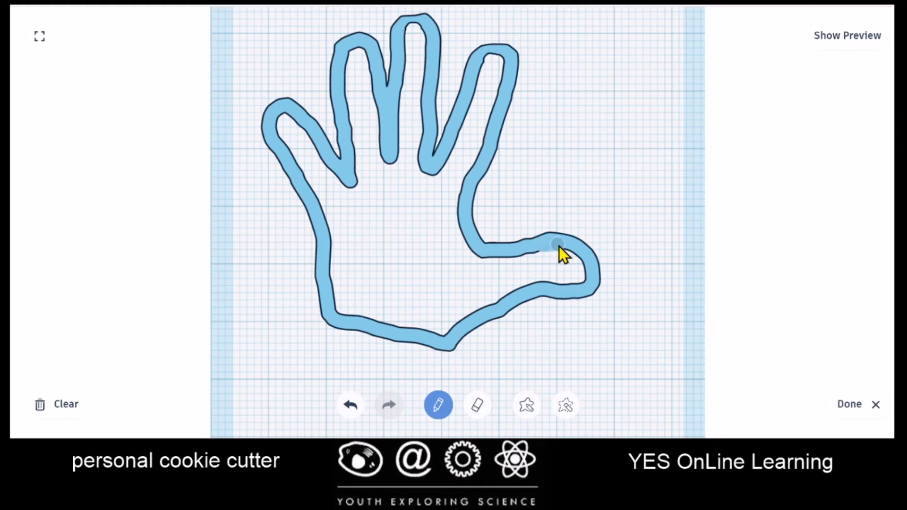
pyautogui.moveTo(563, 246); pyautogui.dragTo(565, 244)
pyautogui.moveTo(579, 251); pyautogui.dragTo(579, 253)
pyautogui.moveTo(576, 271); pyautogui.dragTo(574, 273)
# - Trim the thickened inner edge of the thumb with the eraser and finish the scribble
pyautogui.click(478, 403)
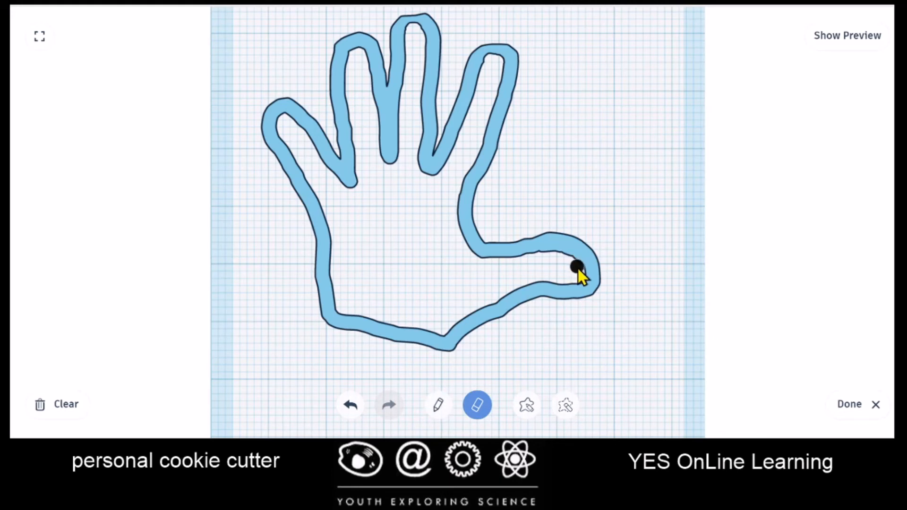
pyautogui.moveTo(578, 269); pyautogui.dragTo(568, 258)
pyautogui.moveTo(542, 259); pyautogui.dragTo(543, 261)
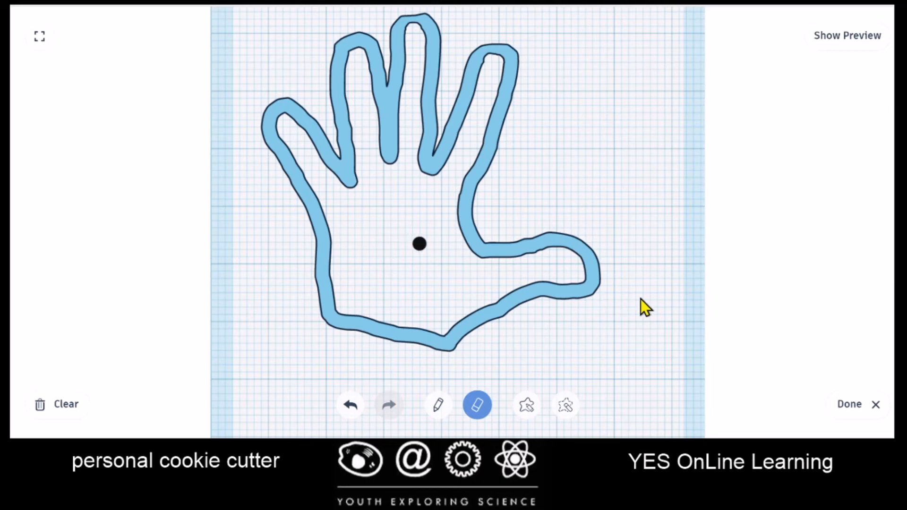
pyautogui.click(850, 406)
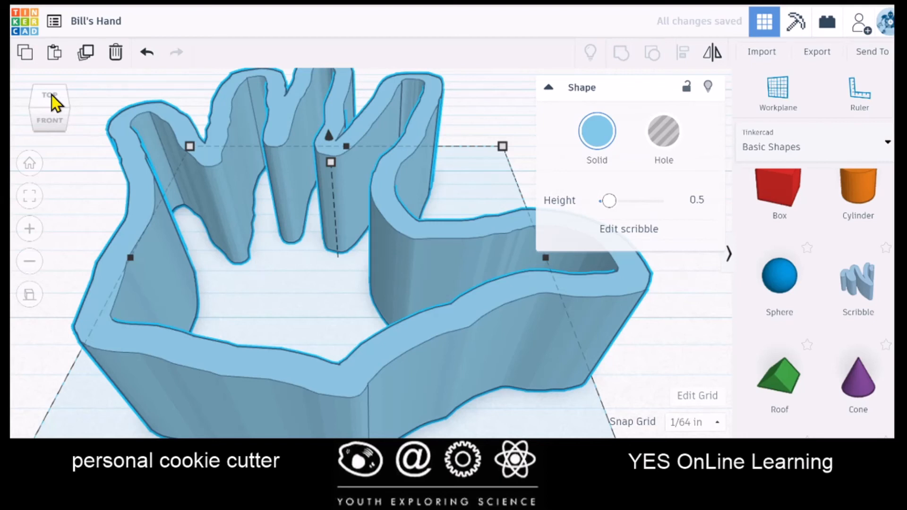
# - Enlarge the hand outline to about 2.6 by 2.6 inches on the workplane, seen from the top
pyautogui.click(52, 95)
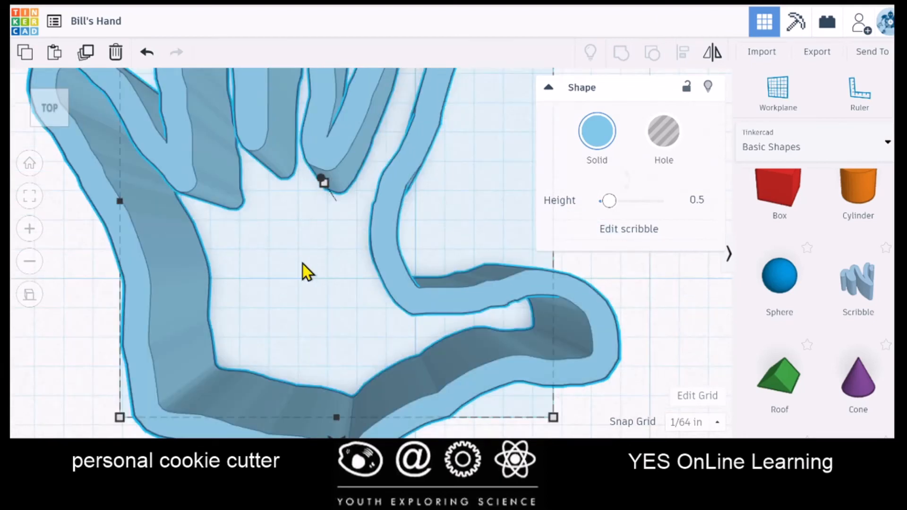
pyautogui.scroll(-10, 303, 263)
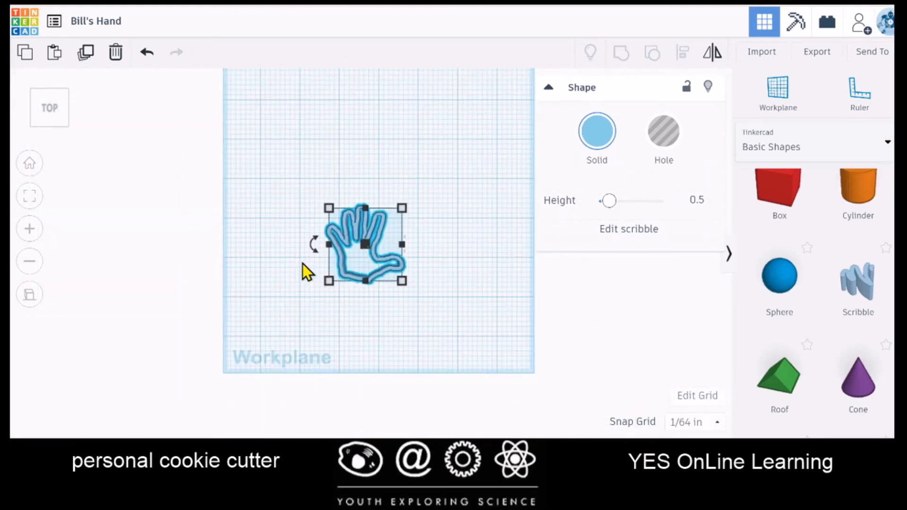
pyautogui.scroll(1, 303, 264)
pyautogui.scroll(1, 303, 263)
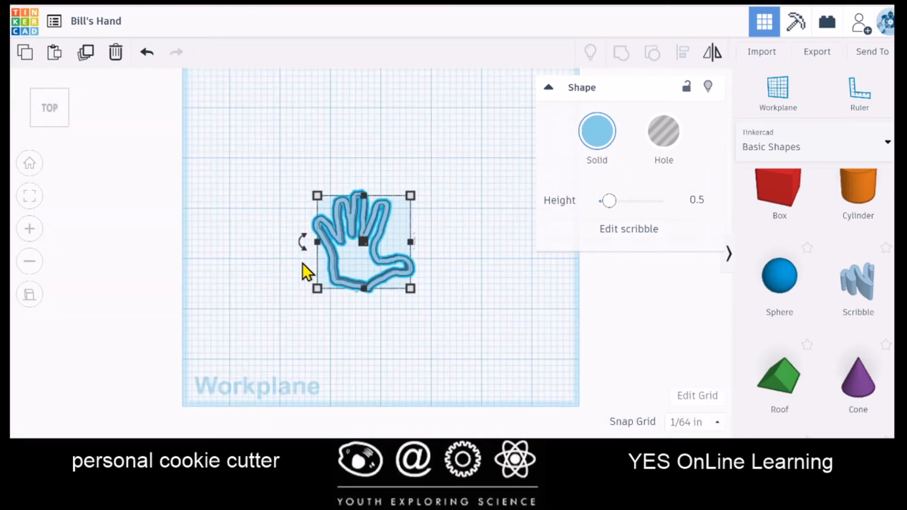
pyautogui.scroll(2, 302, 264)
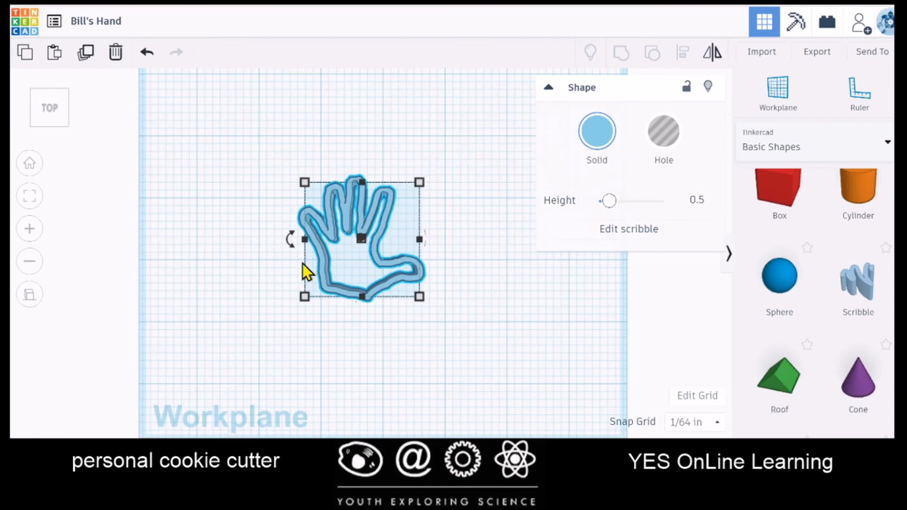
pyautogui.scroll(1, 302, 264)
pyautogui.scroll(1, 303, 264)
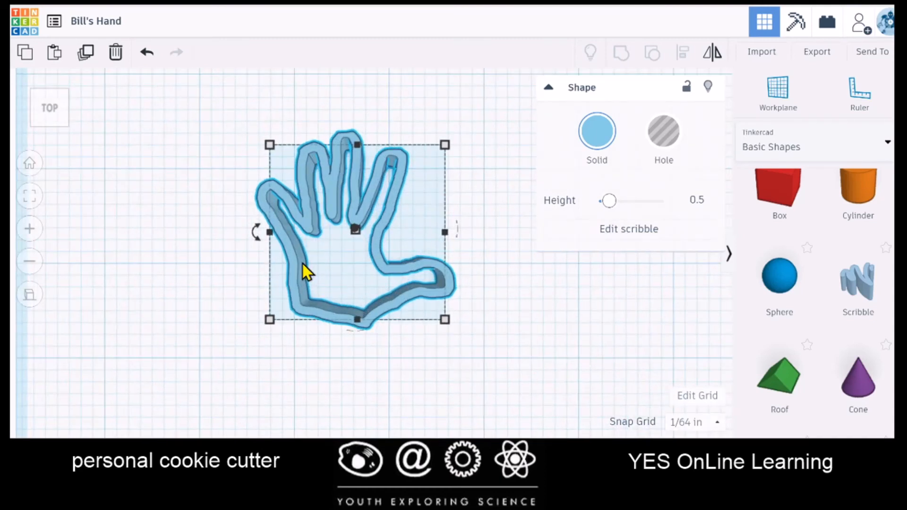
pyautogui.scroll(1, 302, 263)
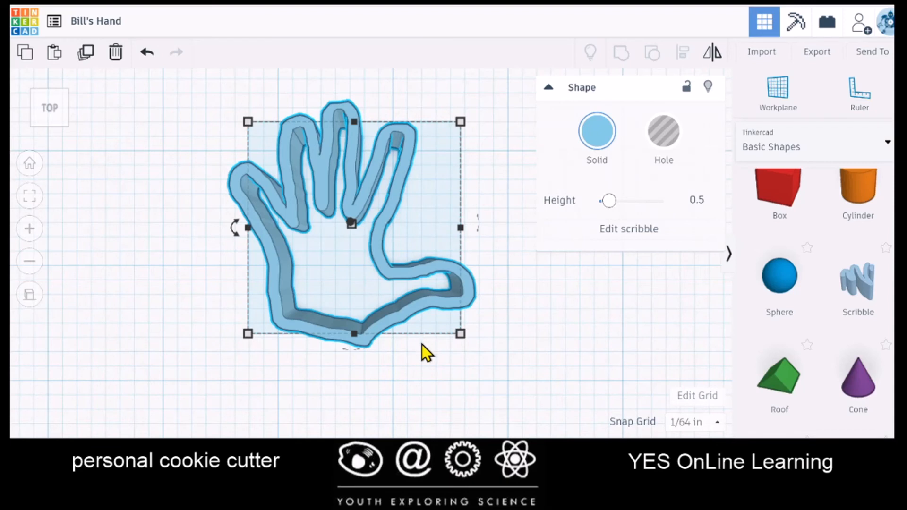
pyautogui.moveTo(460, 333)
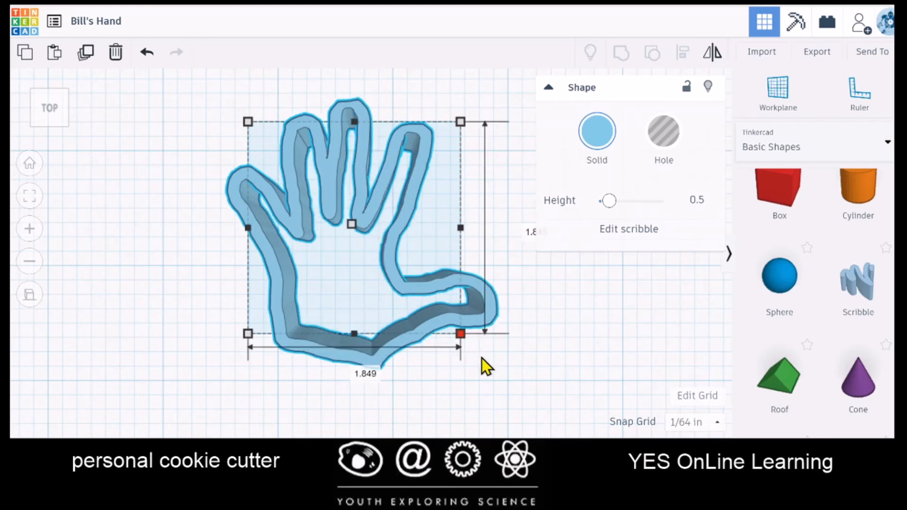
pyautogui.moveTo(482, 358); pyautogui.dragTo(492, 369)
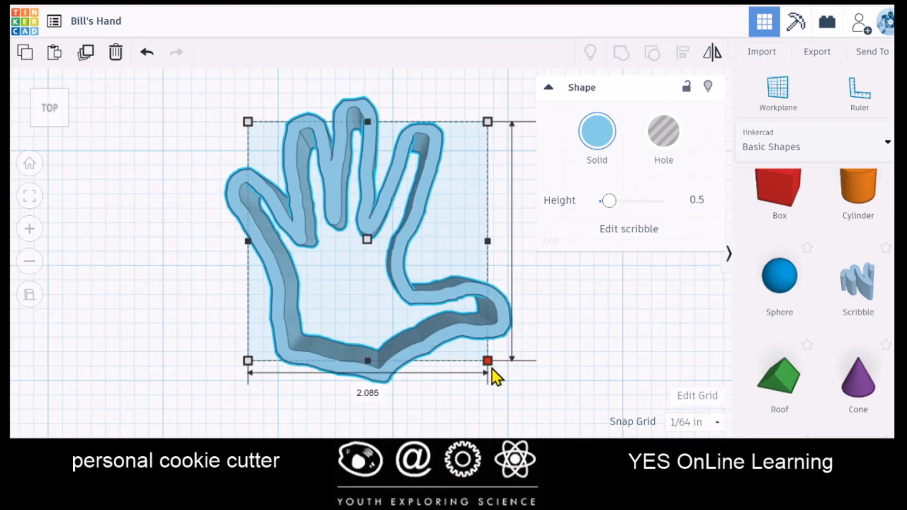
pyautogui.moveTo(492, 369); pyautogui.dragTo(541, 420)
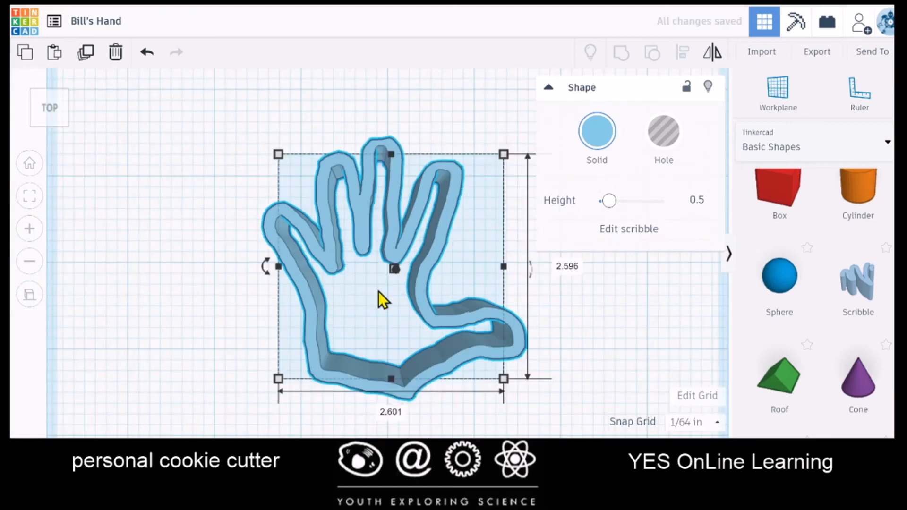
pyautogui.scroll(-2, 379, 291)
pyautogui.scroll(-2, 379, 292)
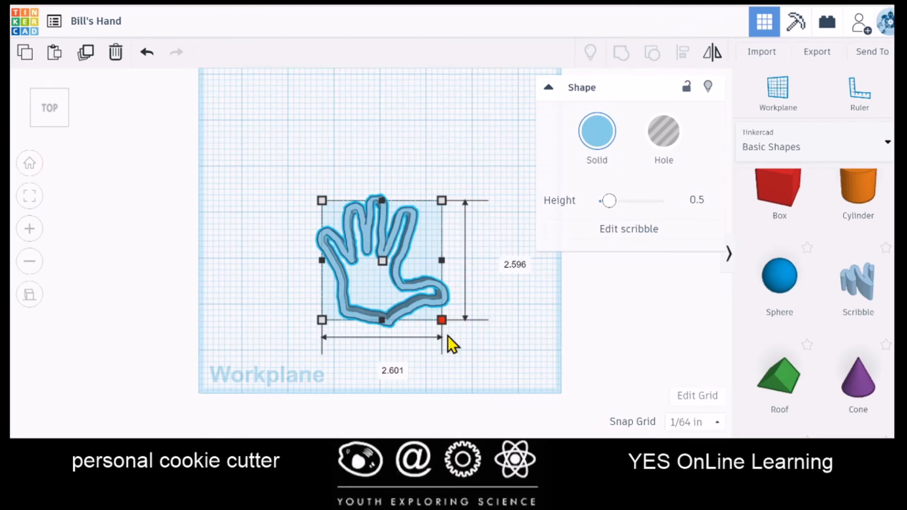
# - Enlarge the hand outline proportionally to about 3.57 by 3.57 inches on the workplane and deselect it
pyautogui.keyDown('shift'); pyautogui.moveTo(441, 321); pyautogui.dragTo(469, 362); pyautogui.keyUp('shift')
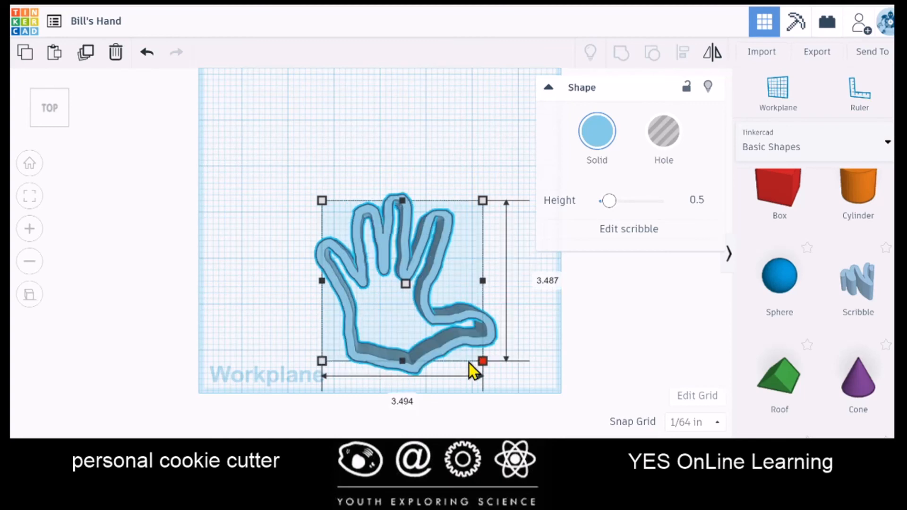
pyautogui.keyDown('shift'); pyautogui.moveTo(469, 362); pyautogui.dragTo(472, 367); pyautogui.keyUp('shift')
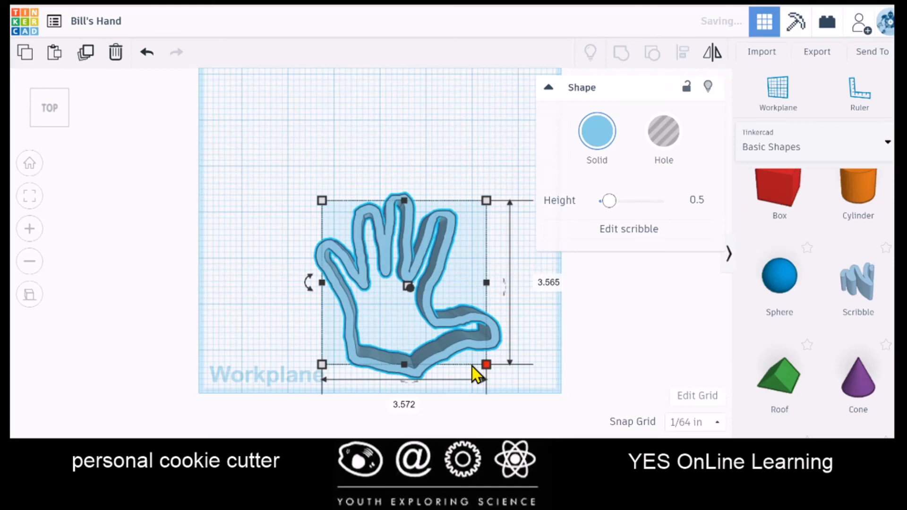
pyautogui.click(240, 232)
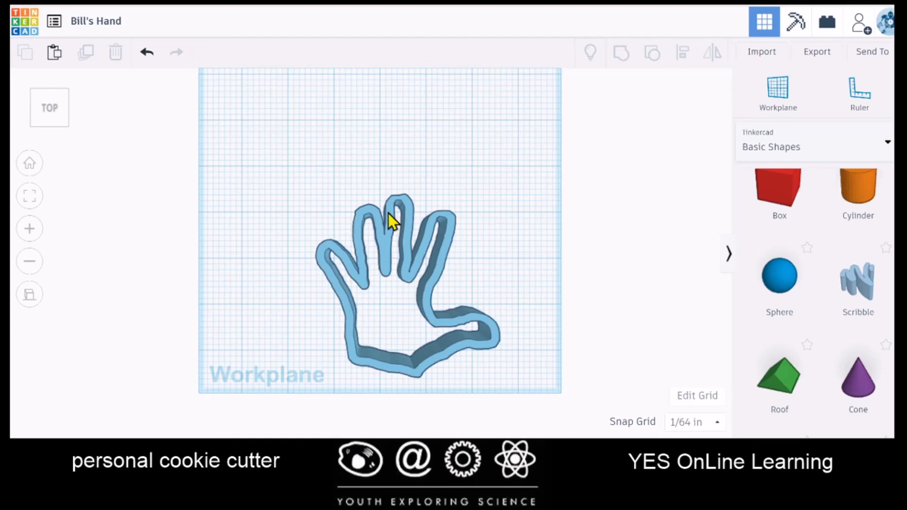
# - Move the hand outline toward the back of the workplane and enlarge it proportionally to more than 4.5 inches wide
pyautogui.moveTo(389, 213); pyautogui.dragTo(363, 107)
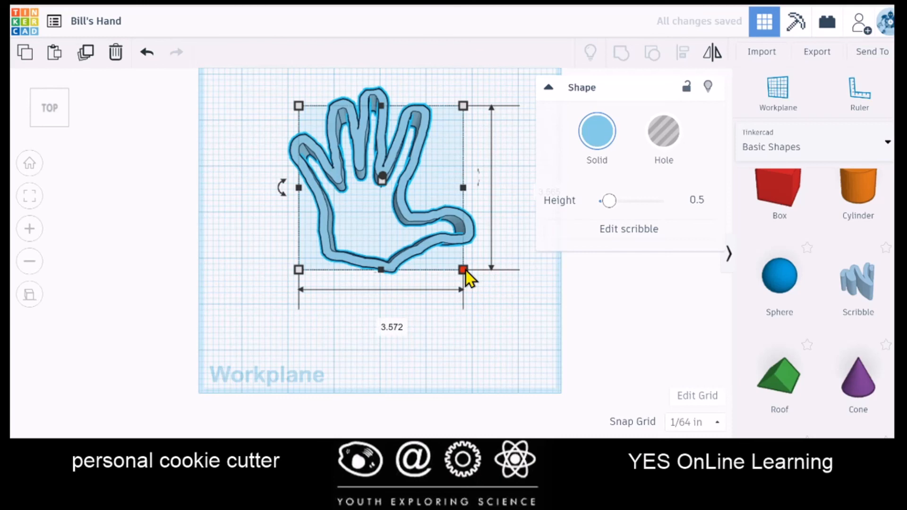
pyautogui.moveTo(465, 271); pyautogui.dragTo(501, 324)
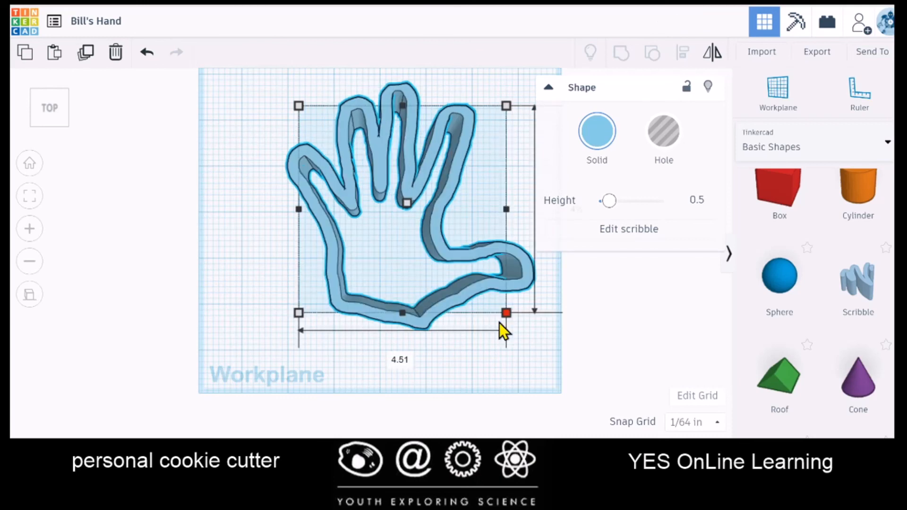
pyautogui.moveTo(500, 323); pyautogui.dragTo(506, 332)
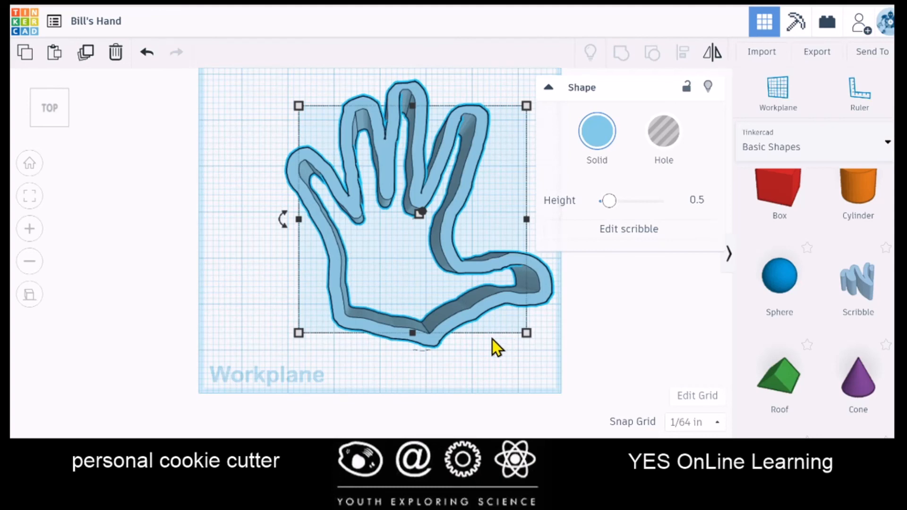
pyautogui.click(249, 253)
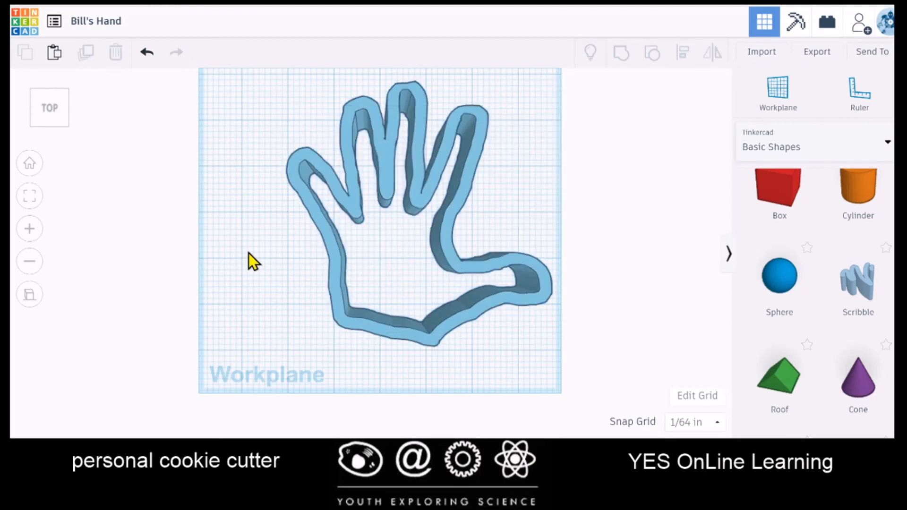